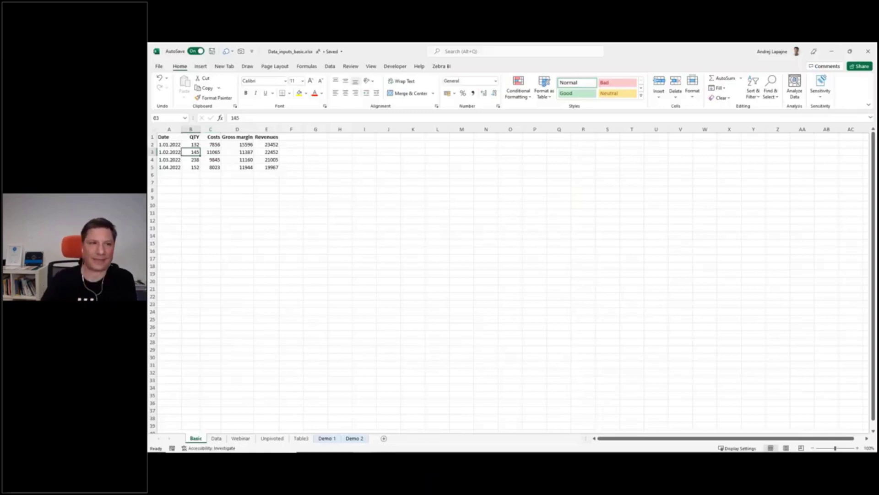
# Step: Widen column A so the 2022 dates show in full instead of ######
pyautogui.click(176, 144)
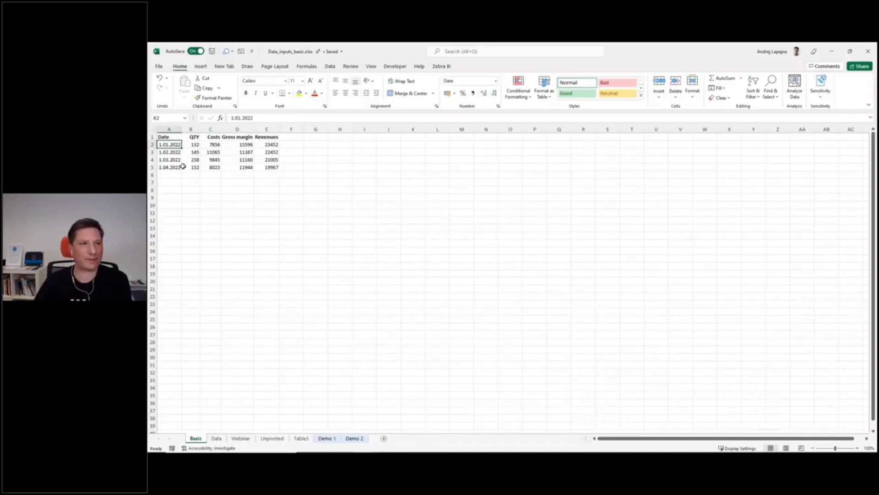
pyautogui.scroll(2, 183, 165)
pyautogui.moveTo(192, 130); pyautogui.dragTo(189, 179)
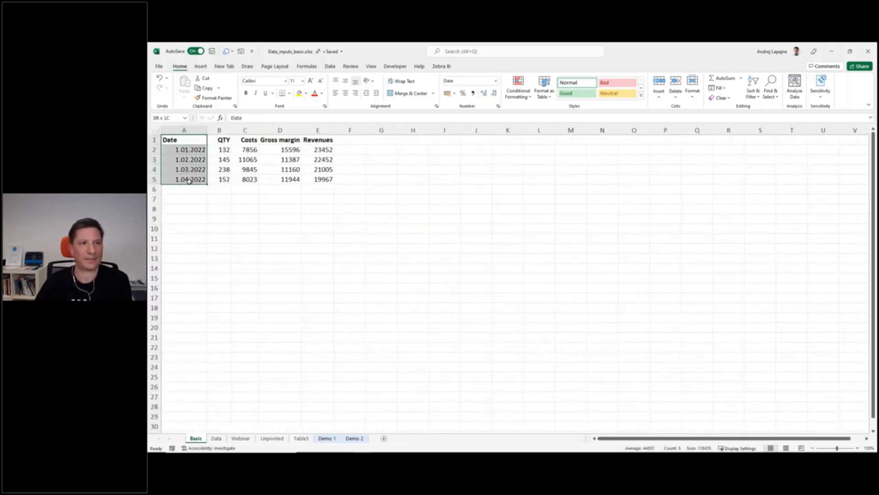
# Step: Select the QTY, Costs, Gross margin and Revenues columns in turn to review them
pyautogui.click(224, 139)
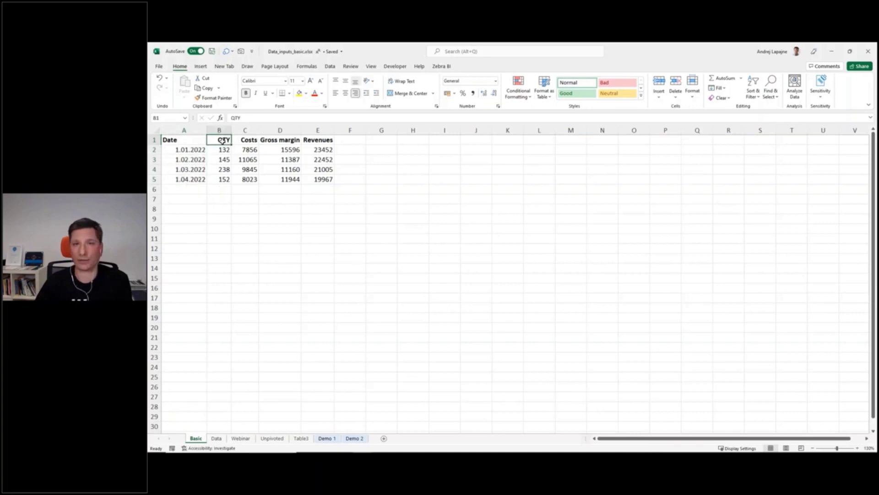
pyautogui.click(219, 130)
pyautogui.click(246, 130)
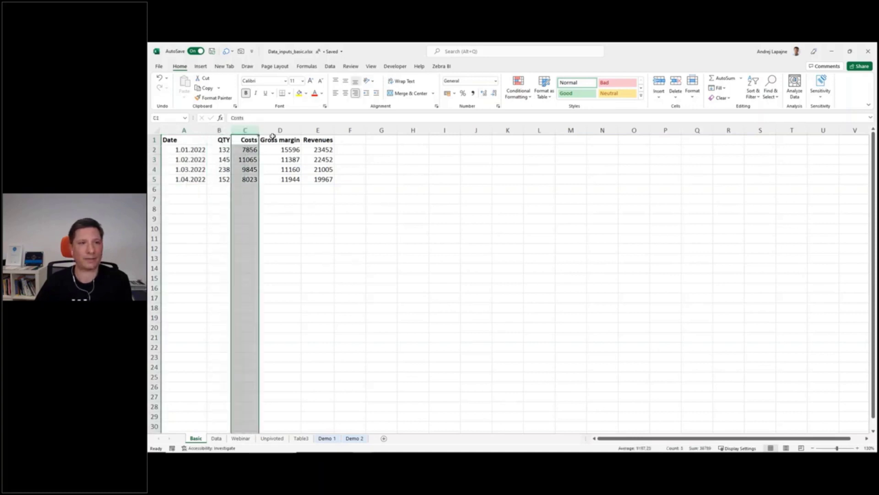
pyautogui.click(293, 130)
pyautogui.click(309, 131)
pyautogui.click(243, 159)
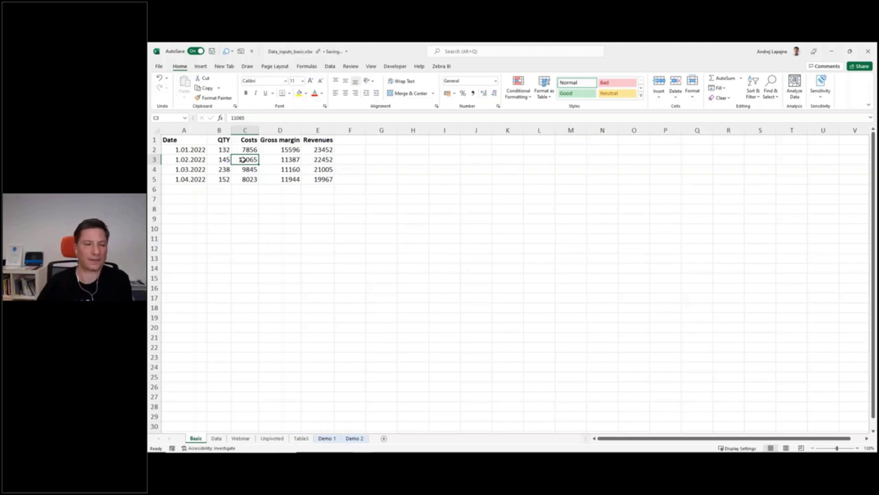
# Step: Check individual values: QTY 145, Costs 11065 and Gross margin 11387
pyautogui.moveTo(223, 140); pyautogui.dragTo(224, 182)
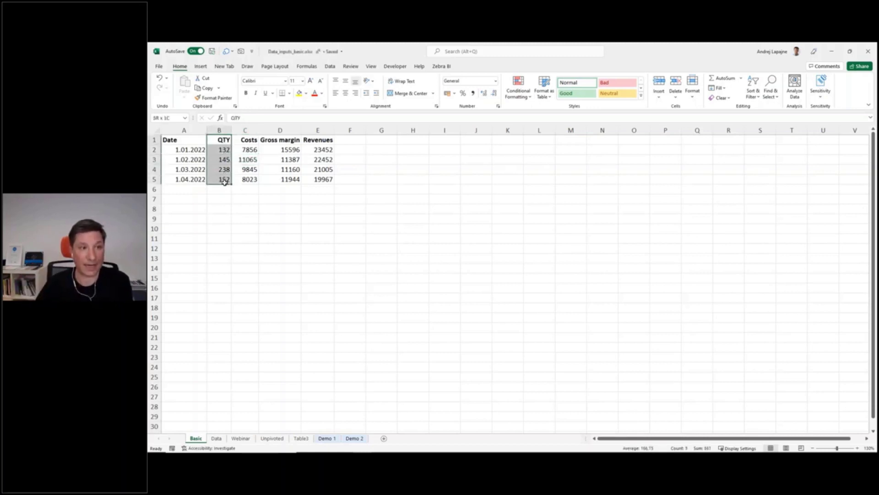
pyautogui.click(226, 142)
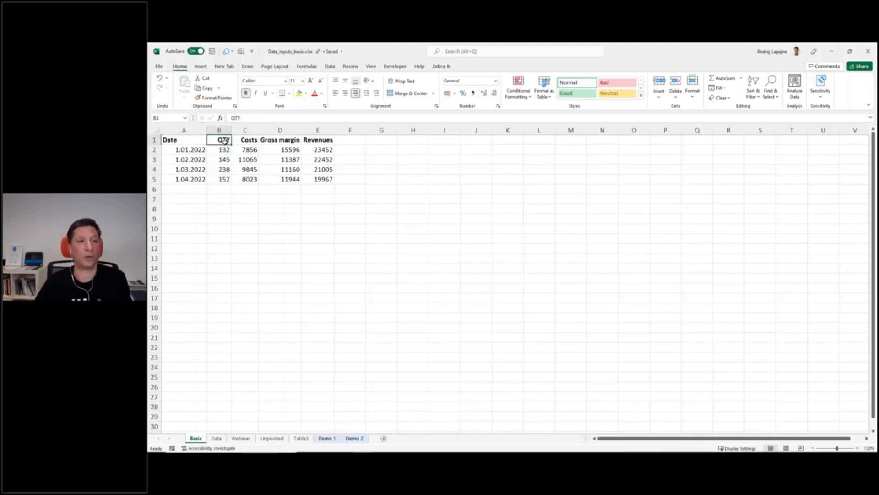
pyautogui.click(224, 156)
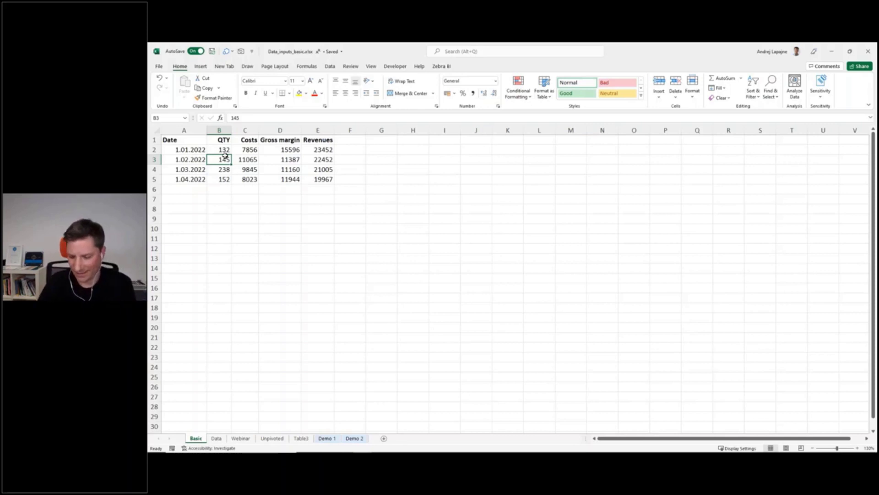
pyautogui.click(247, 158)
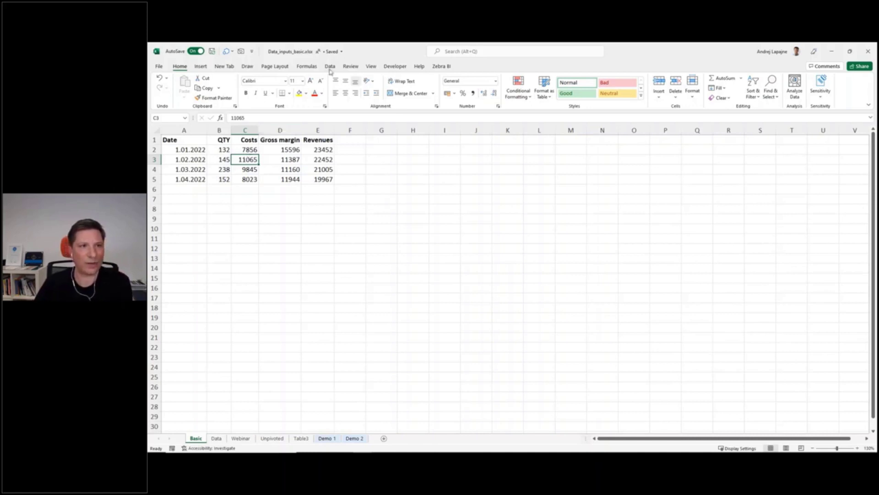
pyautogui.click(275, 159)
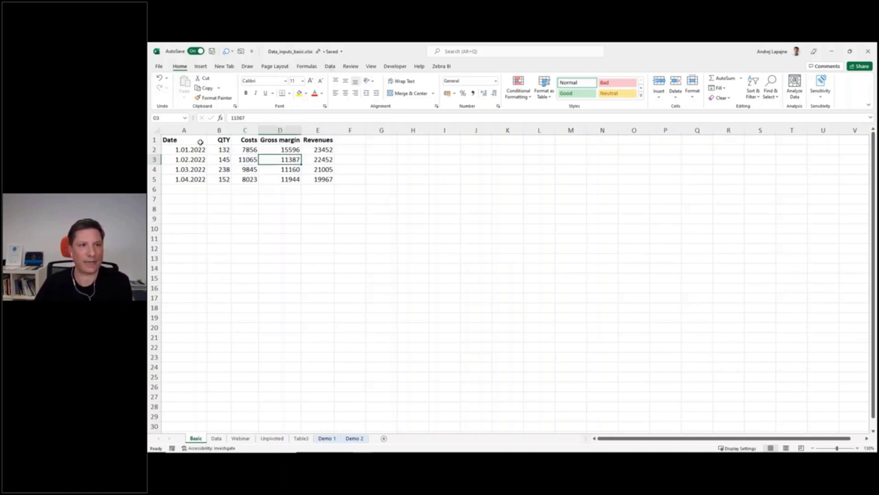
# Step: Use From Table/Range to turn A1:E5 into a table with headers and open it in Power Query
pyautogui.click(326, 66)
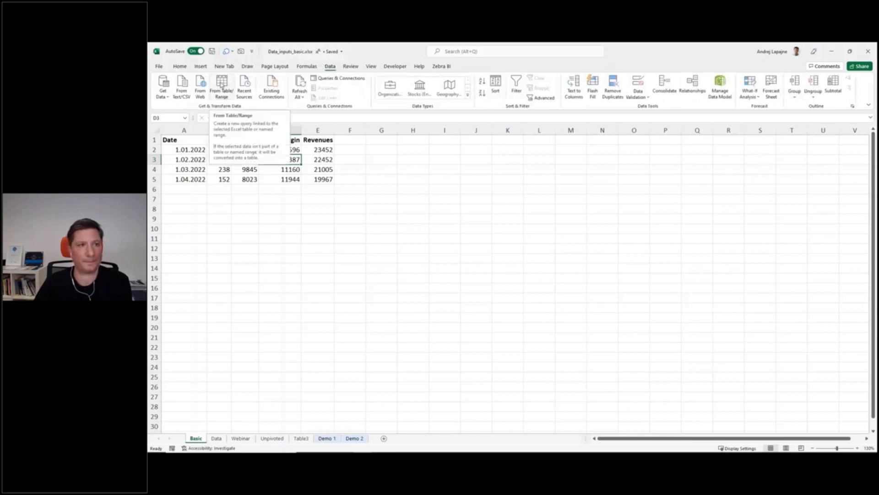
pyautogui.click(220, 86)
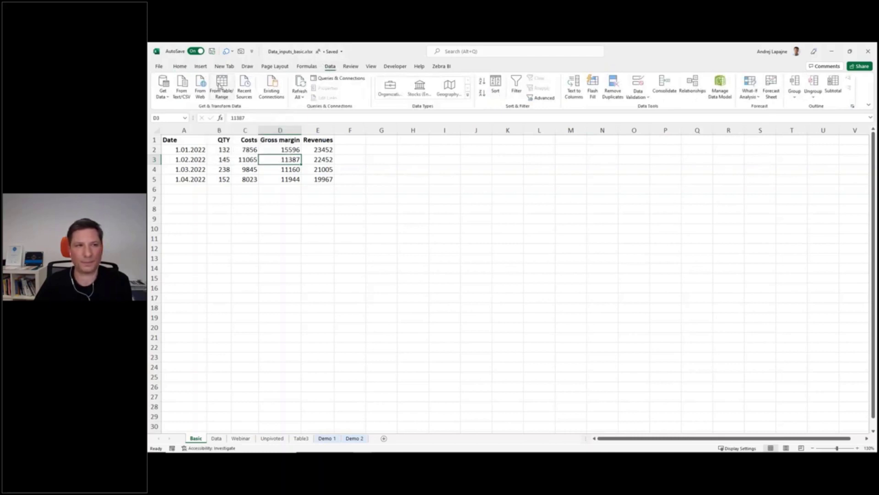
pyautogui.click(220, 86)
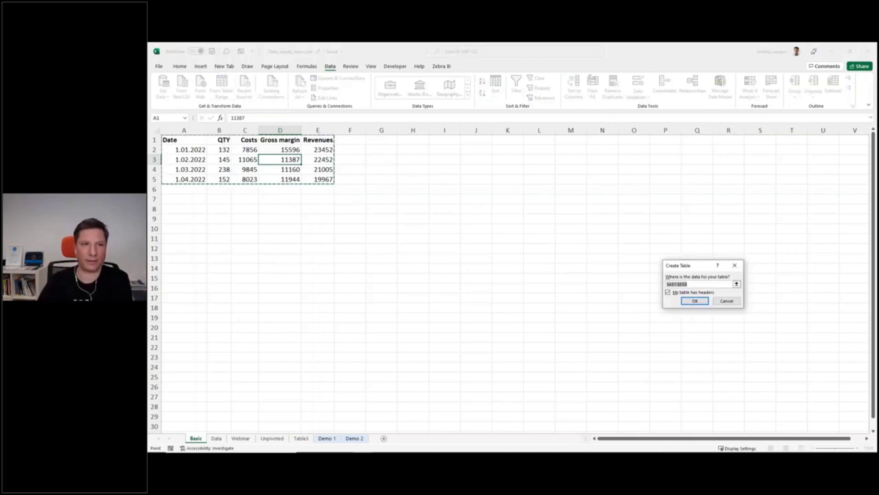
pyautogui.click(695, 301)
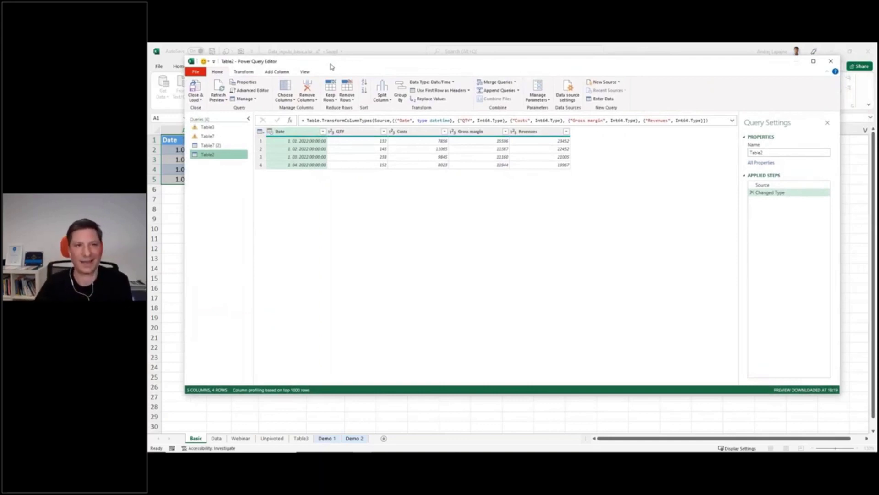
# Step: Multi-select the QTY, Costs, Gross margin and Revenues column headers in the query preview
pyautogui.moveTo(332, 68); pyautogui.dragTo(349, 97)
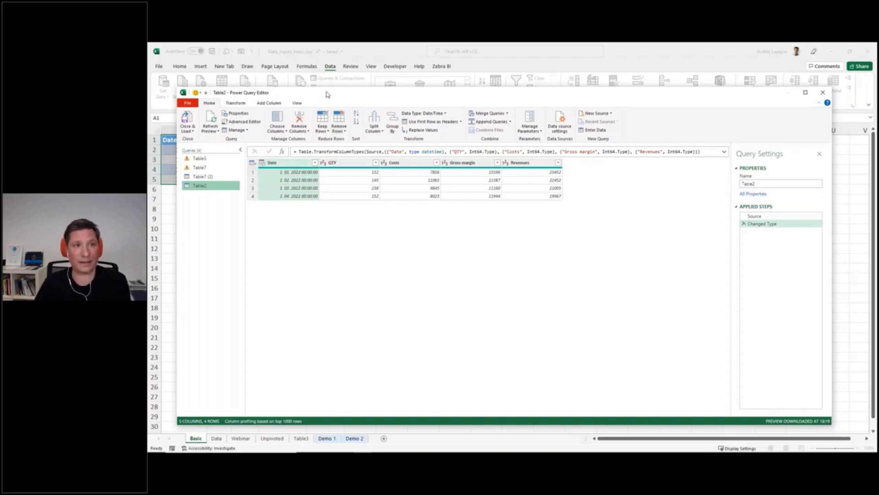
pyautogui.moveTo(328, 94); pyautogui.dragTo(334, 72)
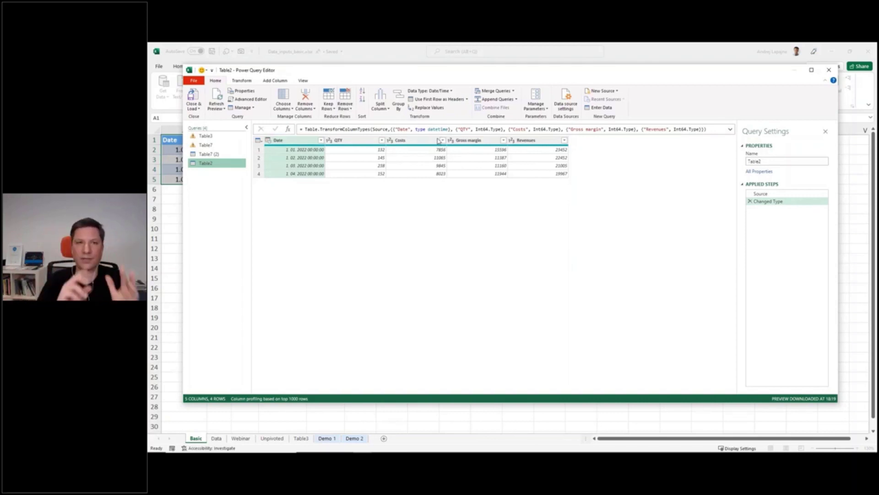
pyautogui.click(362, 141)
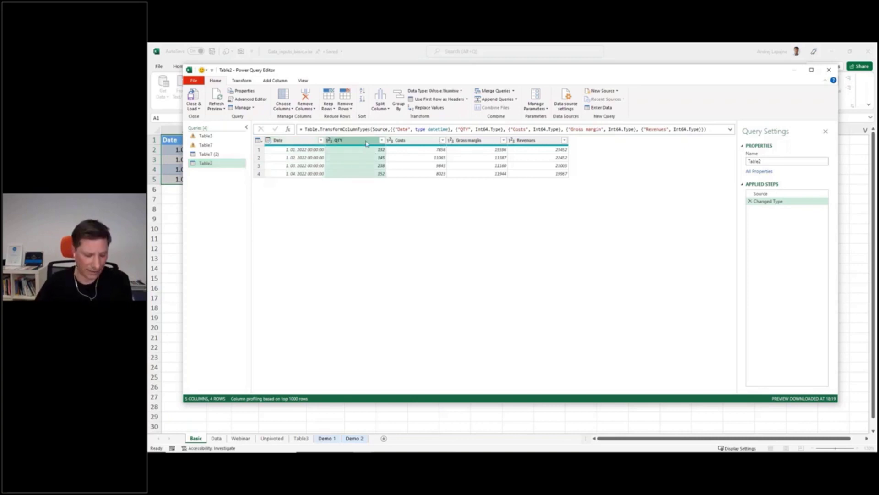
pyautogui.keyDown('ctrl'); pyautogui.click(406, 142); pyautogui.keyUp('ctrl')
pyautogui.keyDown('ctrl'); pyautogui.click(484, 142); pyautogui.keyUp('ctrl')
pyautogui.keyDown('ctrl'); pyautogui.click(526, 142); pyautogui.keyUp('ctrl')
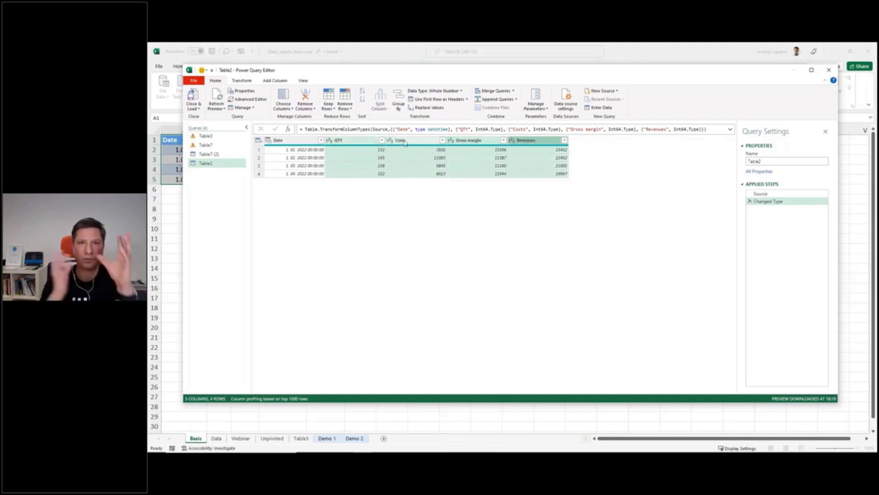
# Step: Unpivot the four value columns into Attribute and Value rows, starting with QTY
pyautogui.rightClick(360, 142)
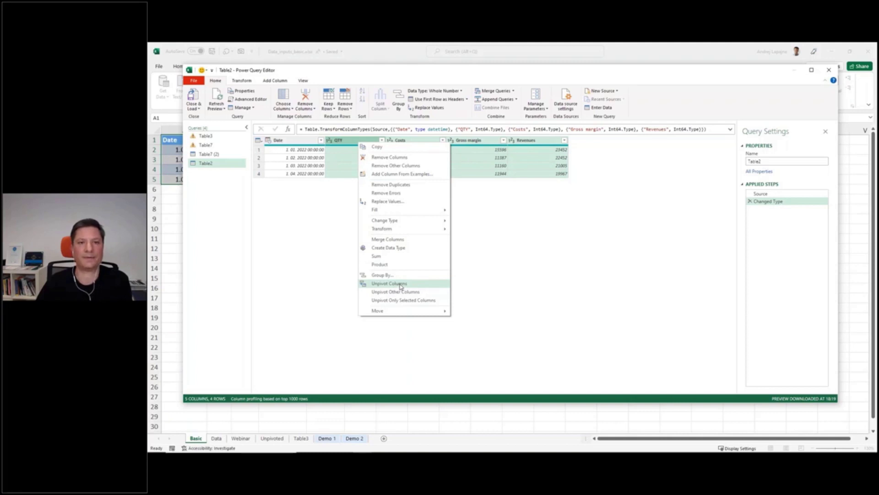
pyautogui.click(401, 286)
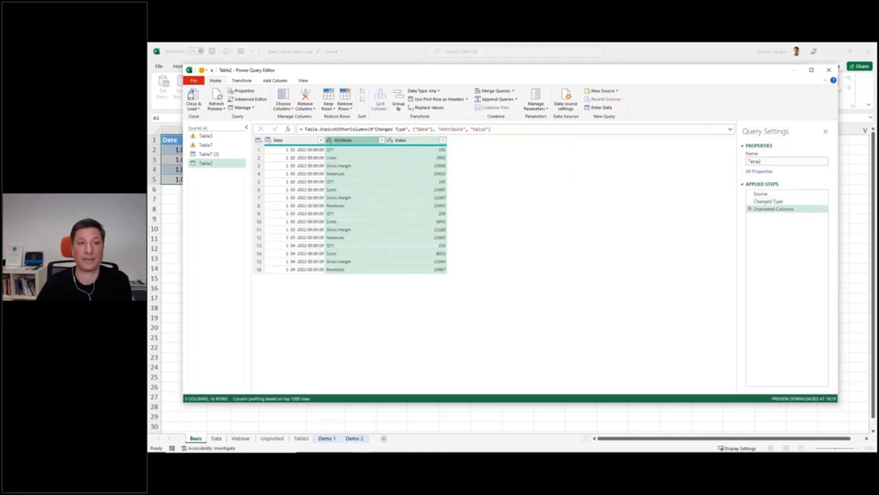
pyautogui.click(346, 150)
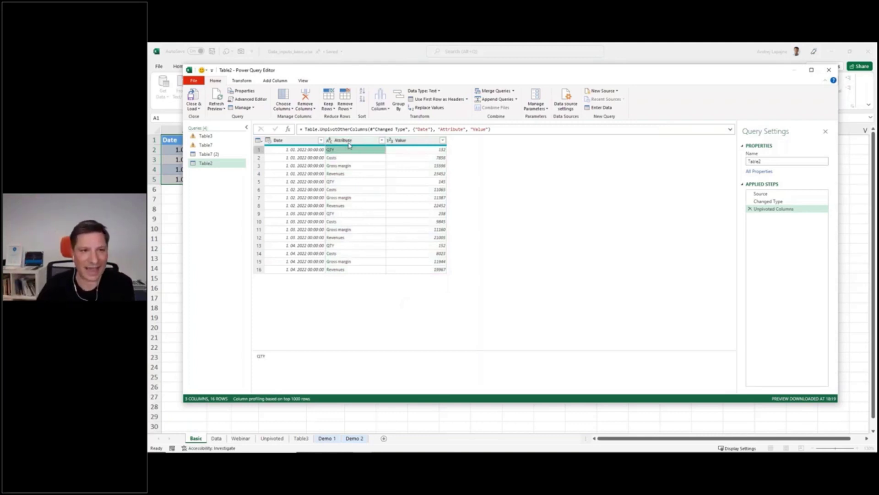
# Step: Inspect the Attribute and Value columns, then delete the Unpivoted Columns step
pyautogui.click(348, 142)
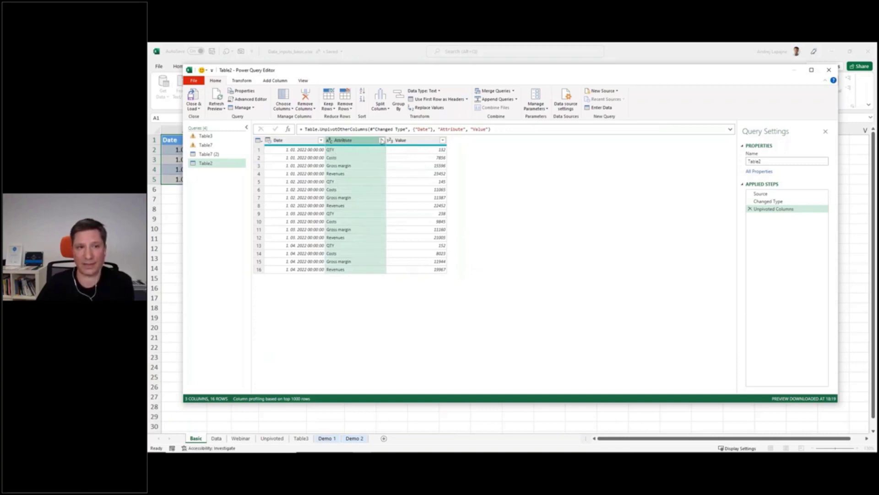
pyautogui.click(382, 141)
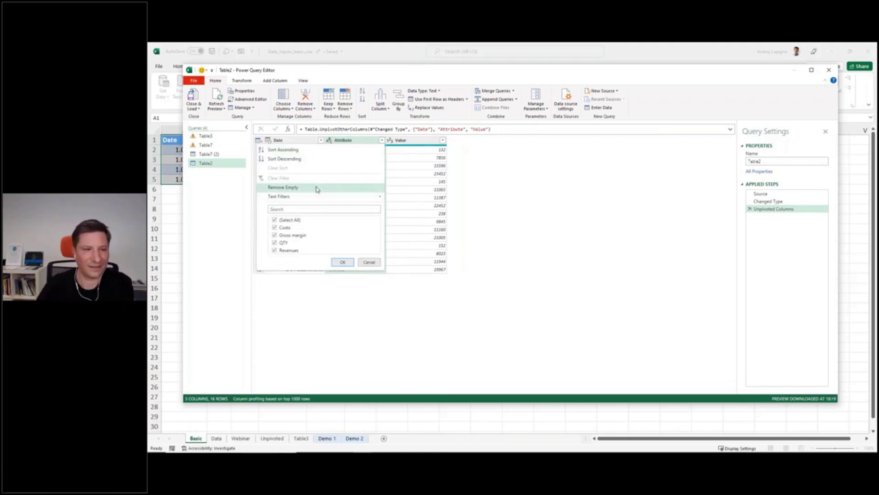
pyautogui.click(368, 263)
pyautogui.click(417, 151)
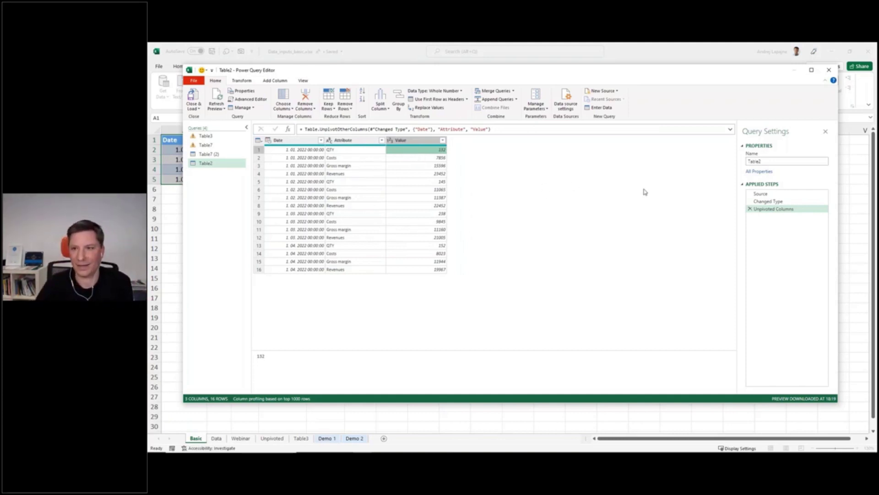
pyautogui.click(750, 208)
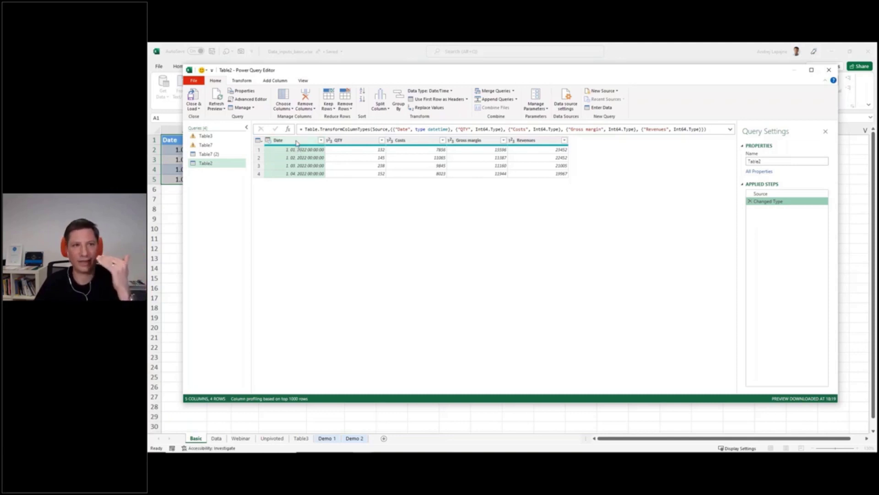
# Step: Unpivot every column except Date with Unpivot Other Columns
pyautogui.click(297, 144)
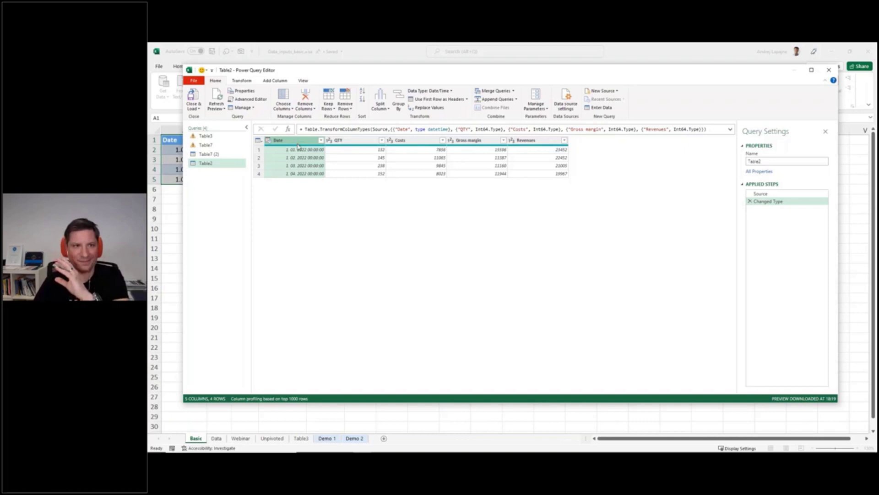
pyautogui.rightClick(299, 141)
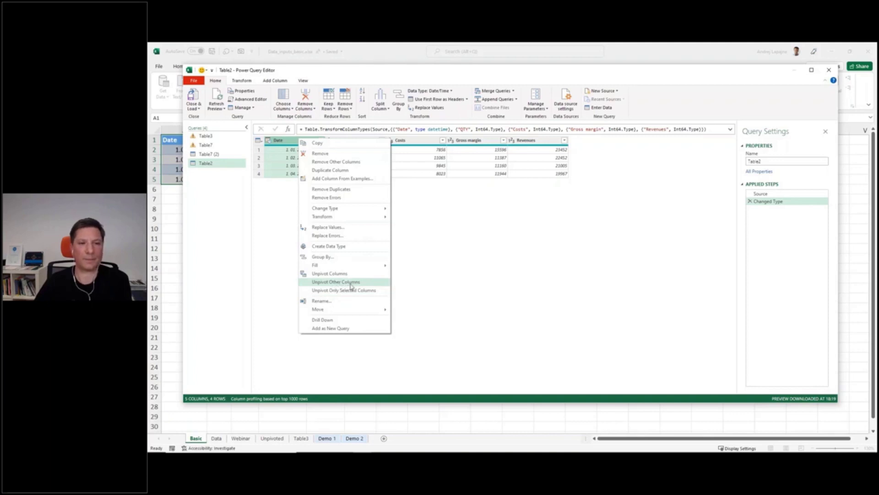
pyautogui.click(347, 282)
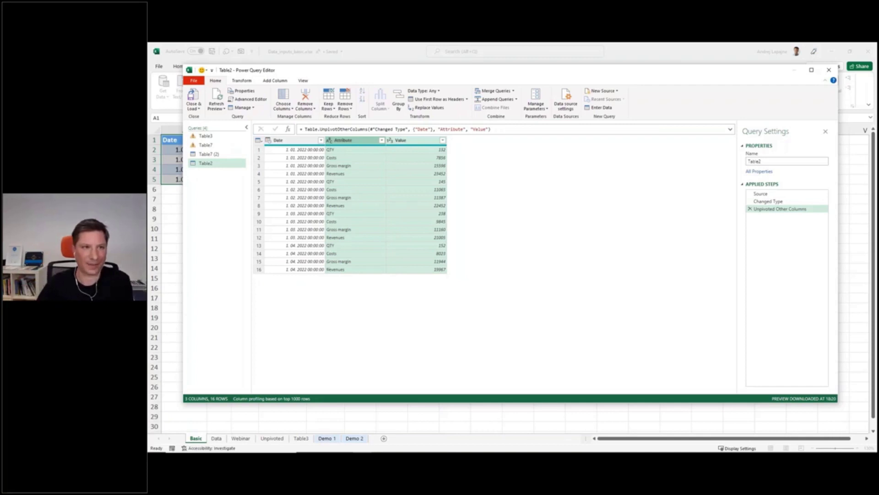
# Step: Load the 16-row Date, Attribute, Value result to a new Table2 sheet with Close & Load
pyautogui.moveTo(395, 73); pyautogui.dragTo(382, 213)
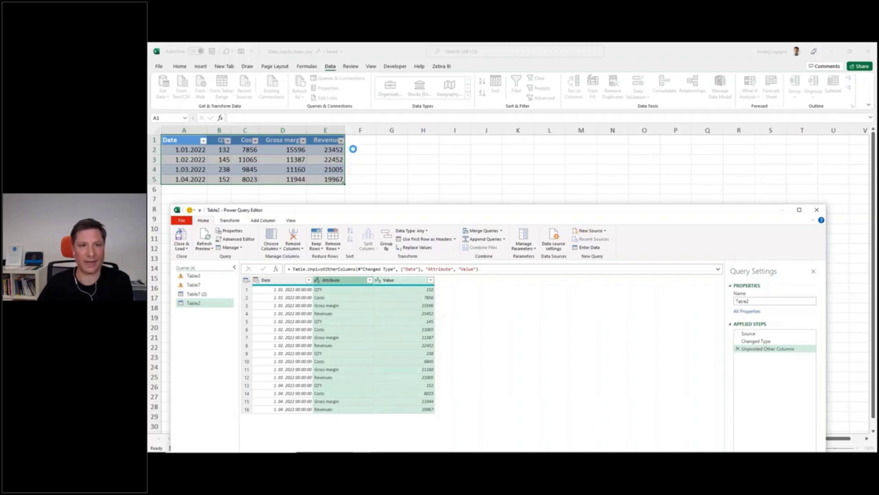
pyautogui.moveTo(405, 213); pyautogui.dragTo(381, 188)
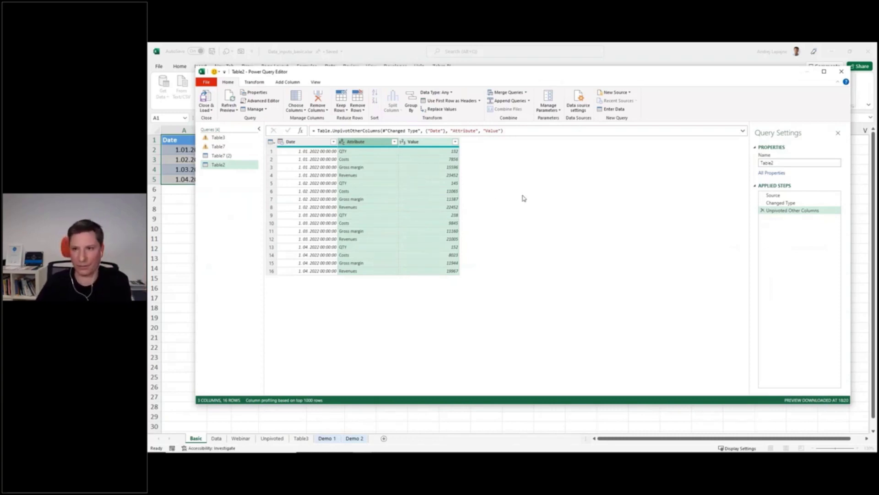
pyautogui.click(205, 97)
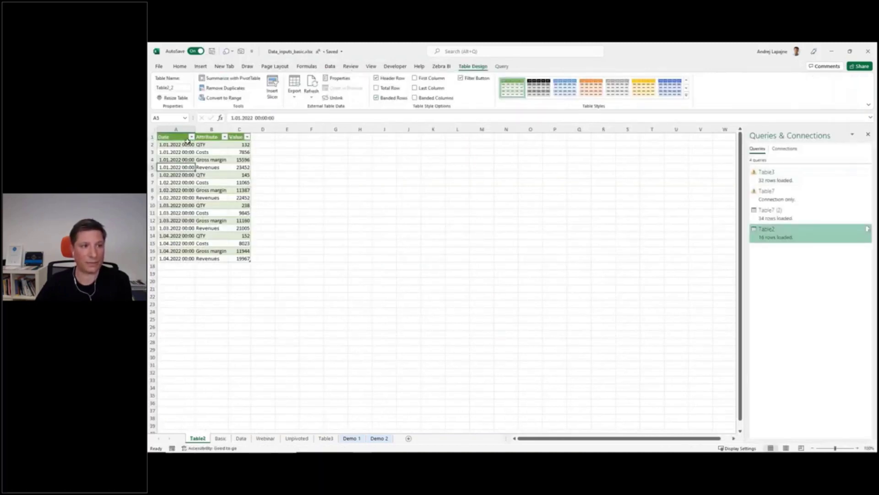
# Step: Widen columns A and B so the dates and attribute names show fully
pyautogui.moveTo(195, 129); pyautogui.dragTo(221, 129)
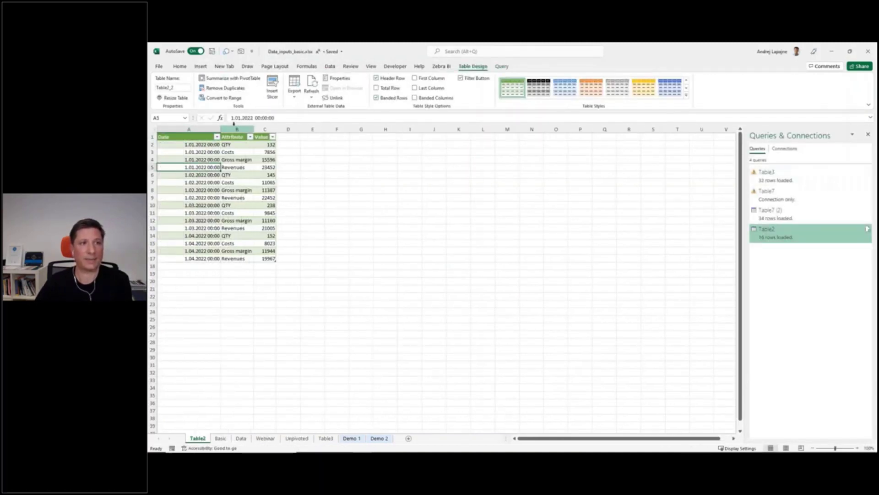
pyautogui.click(240, 145)
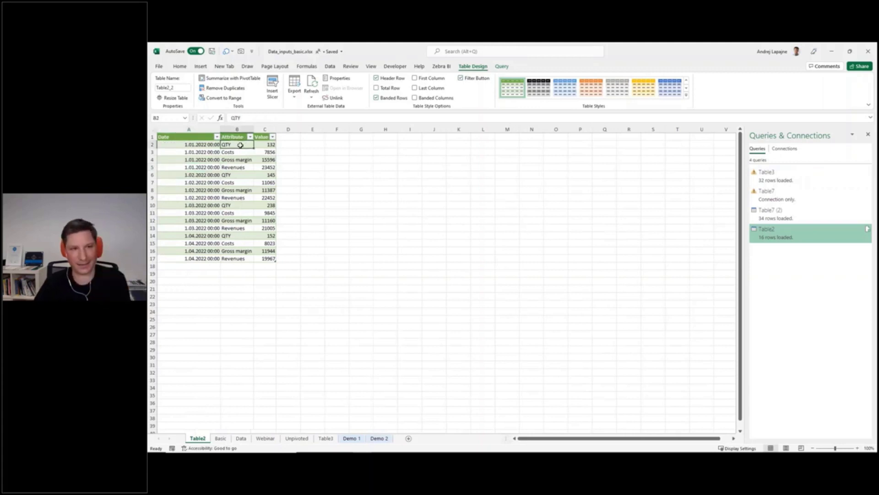
pyautogui.moveTo(254, 129); pyautogui.dragTo(276, 129)
# Step: Rename the Attribute header in B1 to KPI, then return to the Basic sheet
pyautogui.click(239, 137)
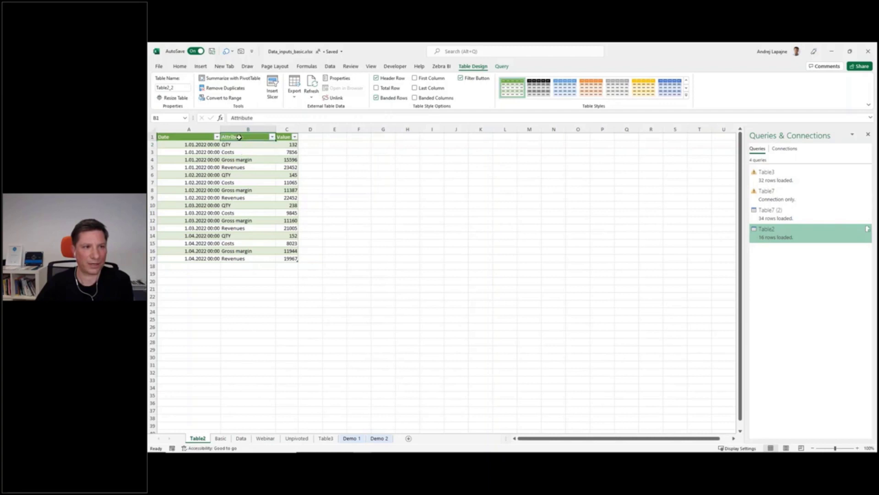
pyautogui.write('KPI')
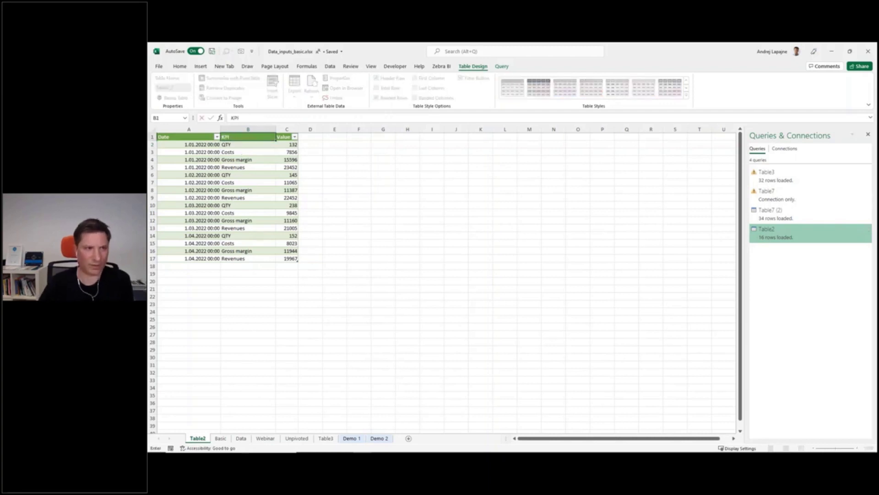
pyautogui.press('Return')
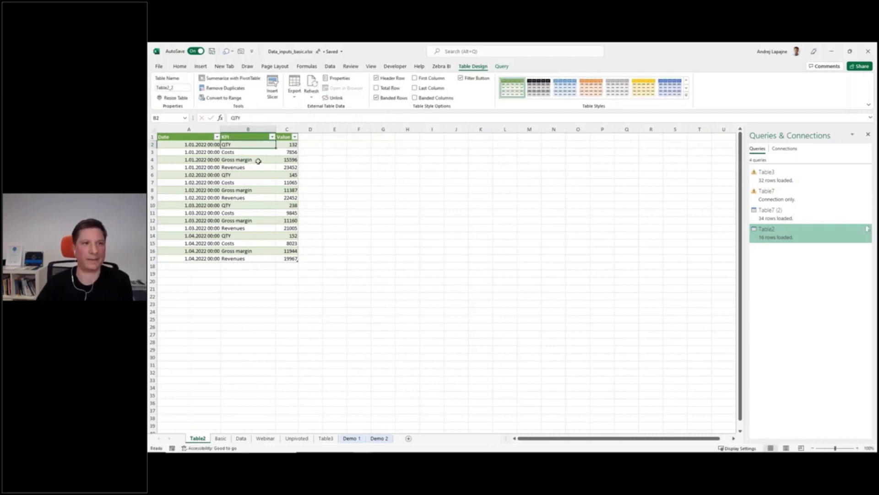
pyautogui.click(258, 160)
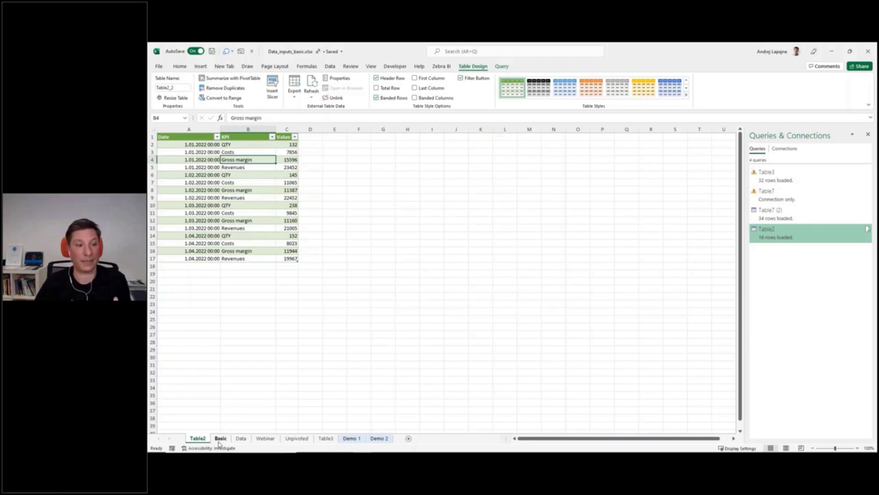
pyautogui.click(220, 438)
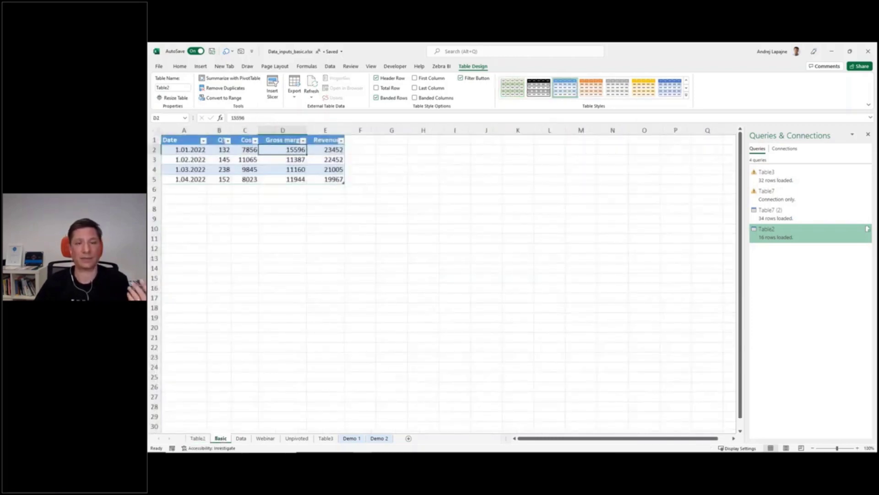